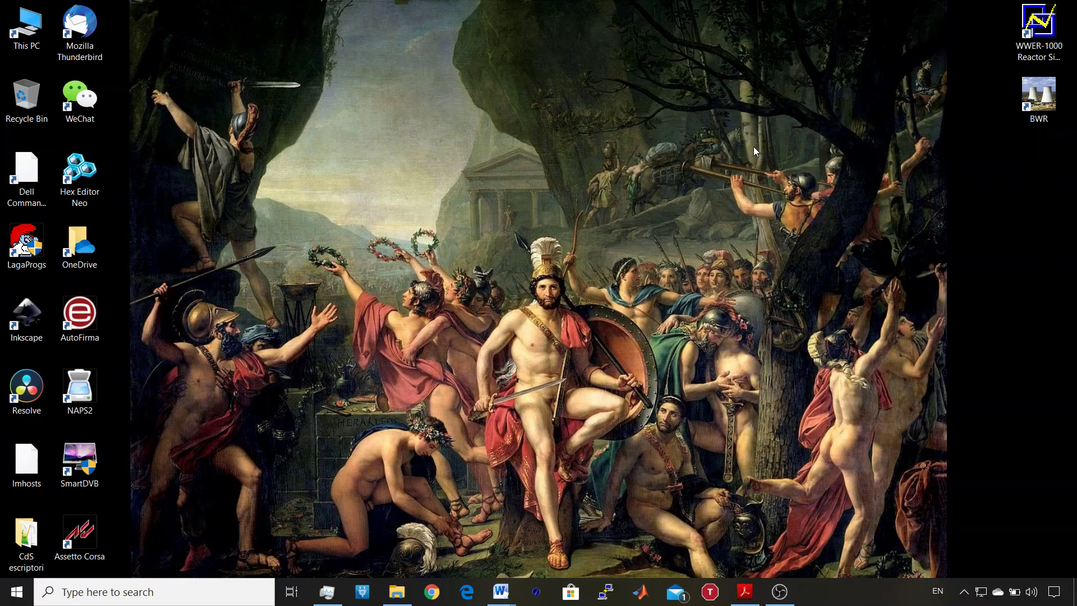
# - Launch the WWER-1000 Reactor Simulator from its desktop icon to reach the Tasks list
pyautogui.doubleClick(1040, 37)
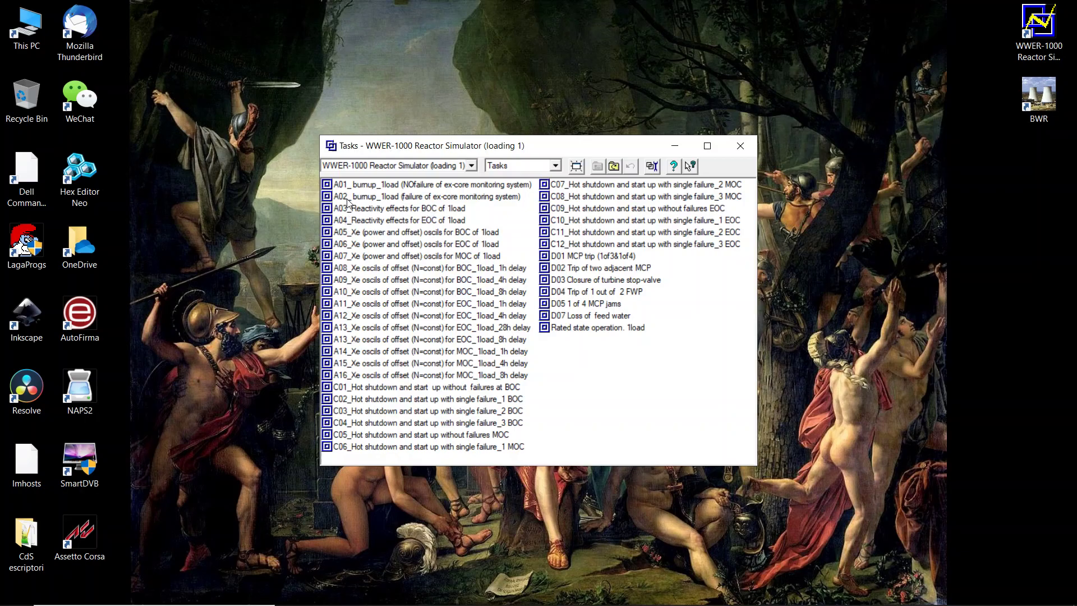
# - Select and launch A02_burnup_1load (failure of ex-core monitoring system) from the Tasks list
pyautogui.click(377, 198)
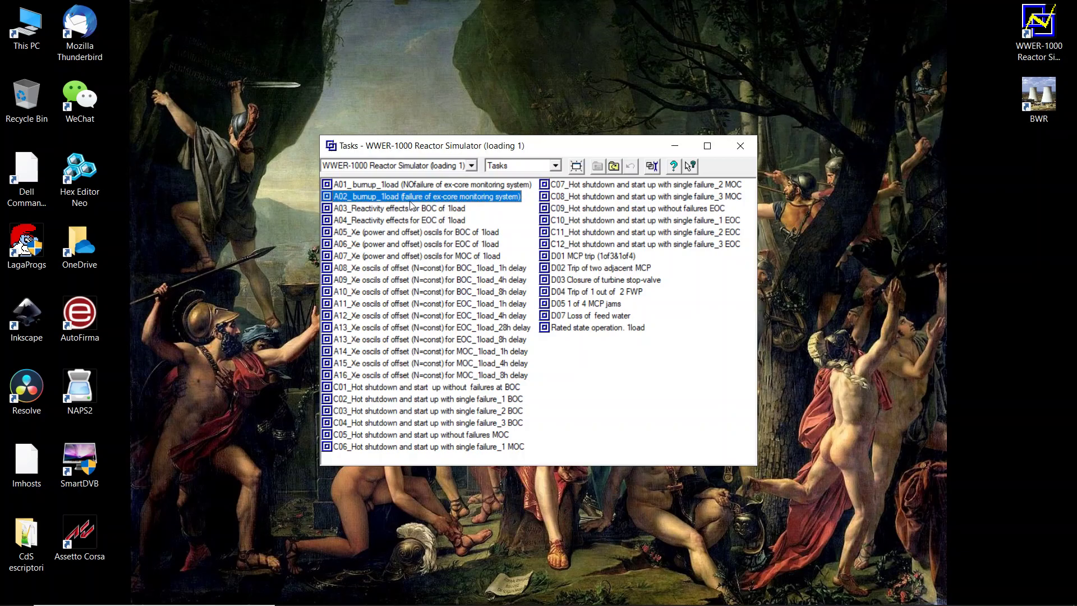
pyautogui.doubleClick(497, 197)
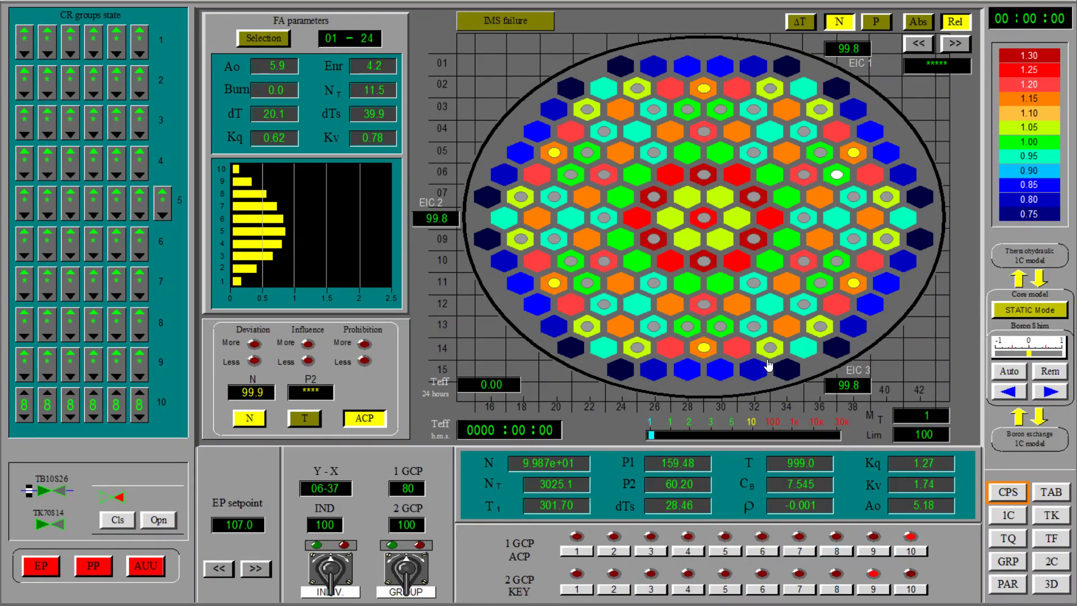
# - Run the loading-1 burnup at 30000 time acceleration from the top toolbar
pyautogui.moveTo(124, 17)
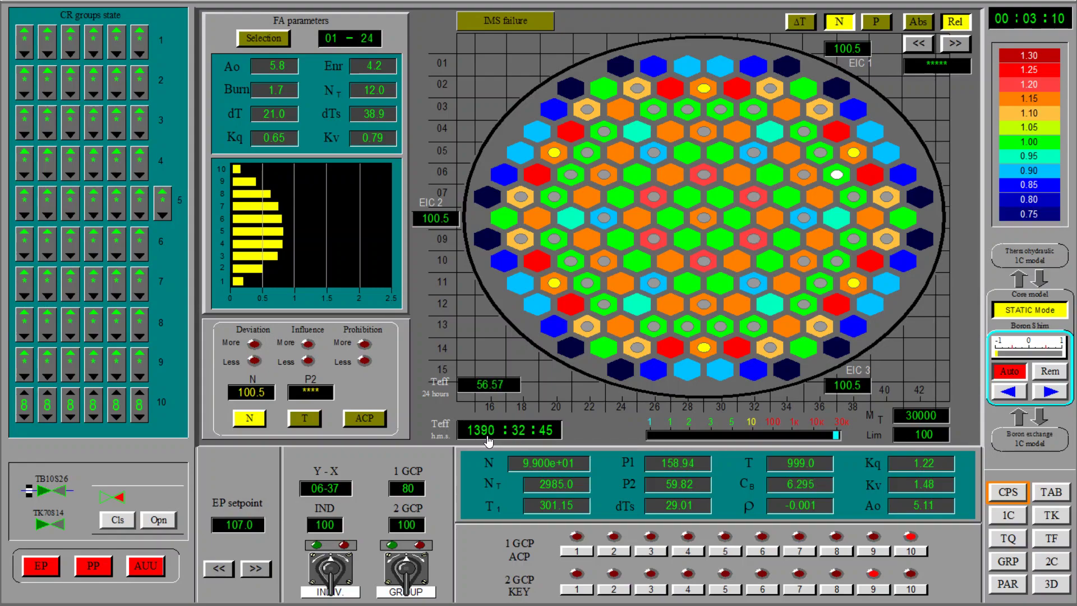
# - Stop the burnup run at about 1505 effective hours, with boron at 6.177
pyautogui.moveTo(119, 6)
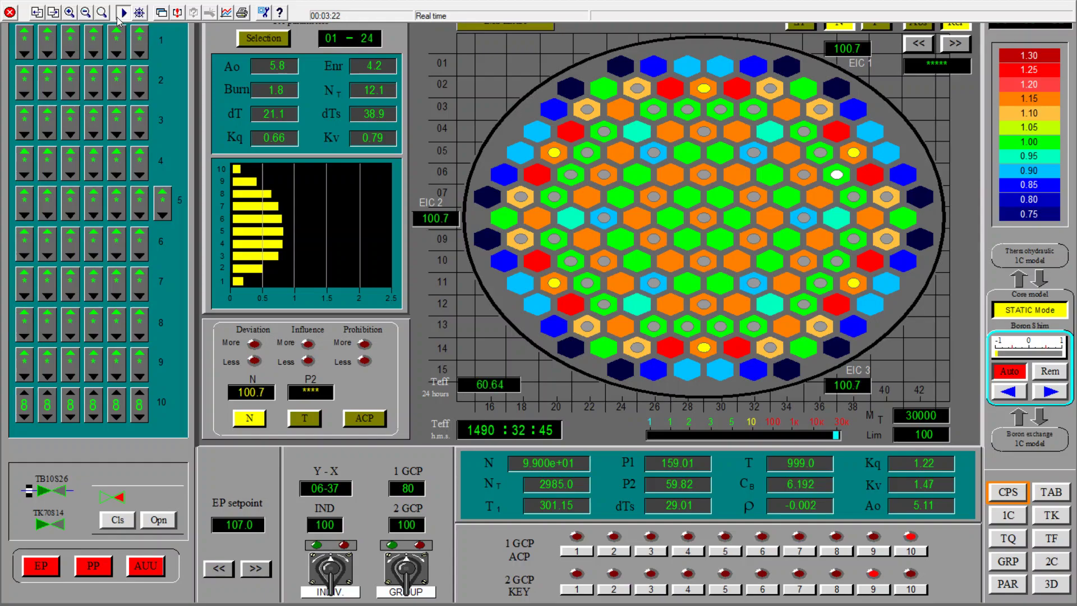
pyautogui.click(118, 21)
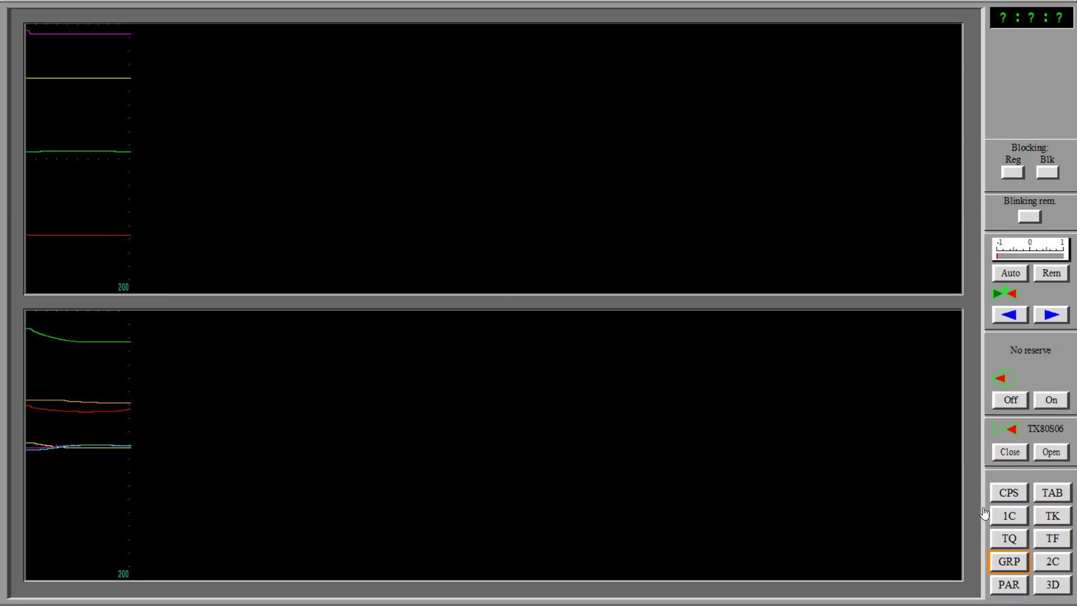
# - Show the core in 3D with ENR selected and tilt the 21.10–37.44 surface into perspective
pyautogui.click(1009, 496)
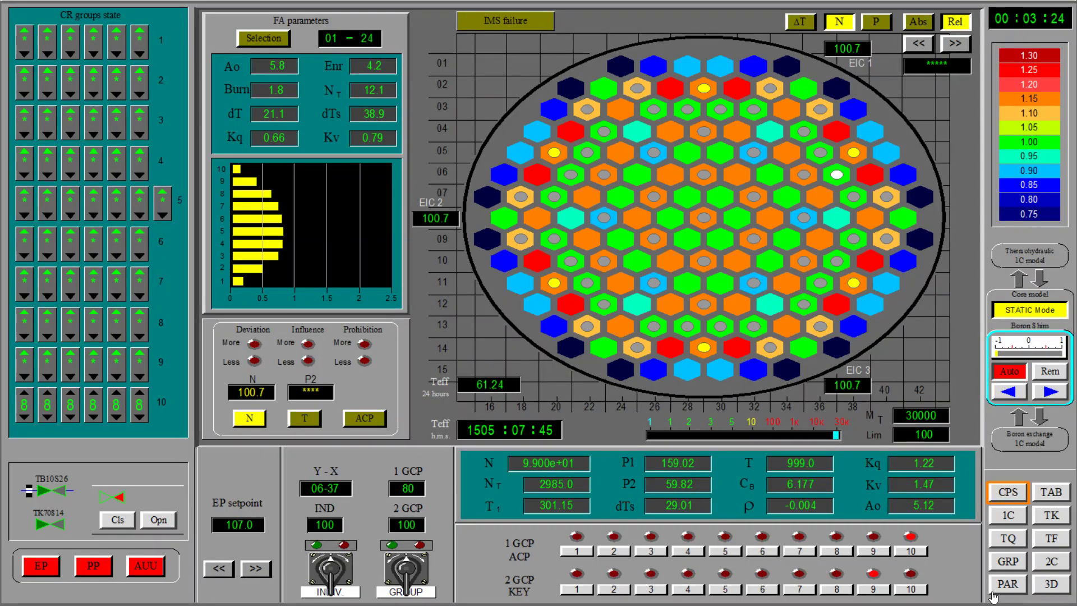
pyautogui.click(1050, 583)
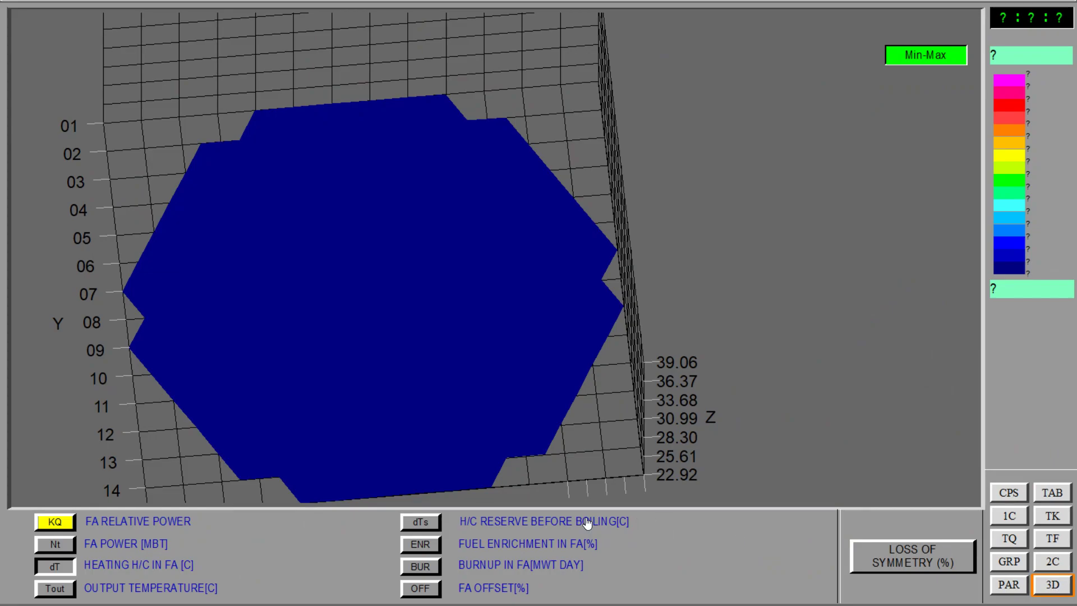
pyautogui.click(431, 551)
pyautogui.moveTo(458, 402); pyautogui.dragTo(378, 303)
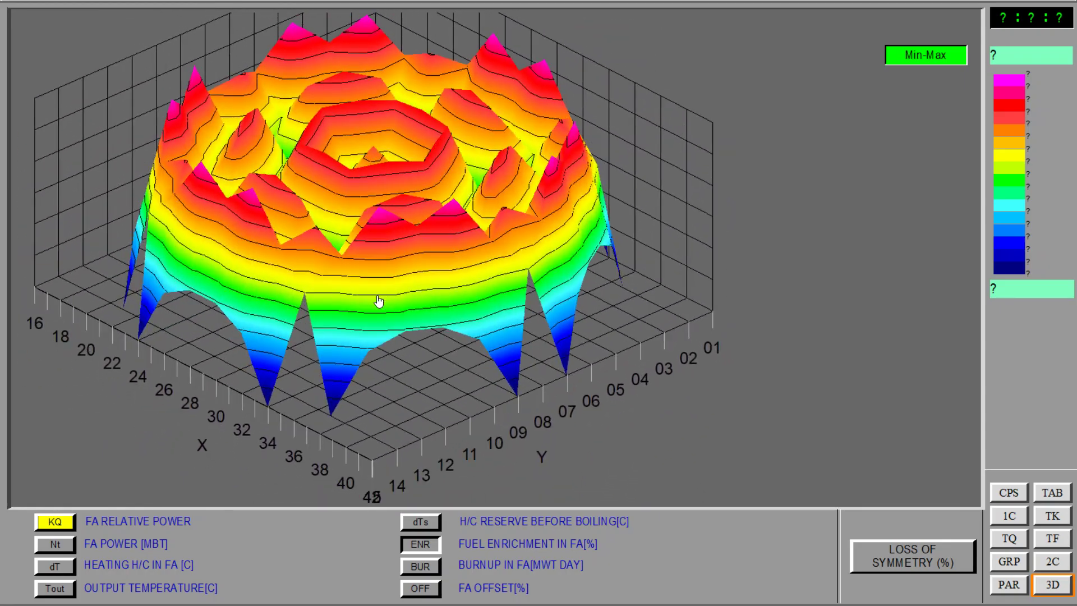
pyautogui.moveTo(257, 335); pyautogui.dragTo(461, 283)
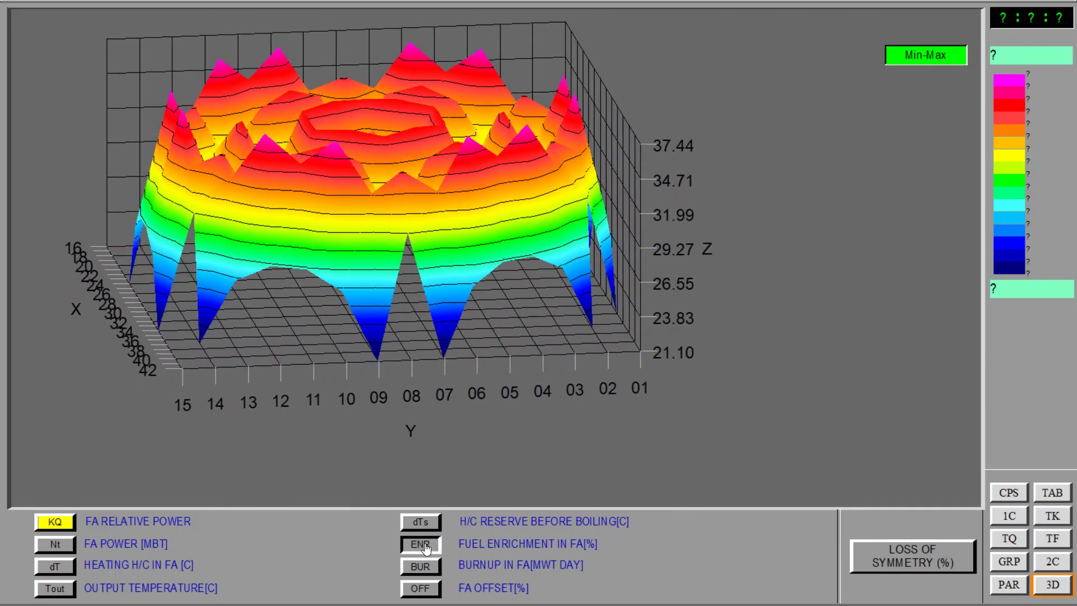
# - Redraw the 3D surface as fuel enrichment (2.00–4.40), rotate it through several views, then exit
pyautogui.moveTo(284, 1)
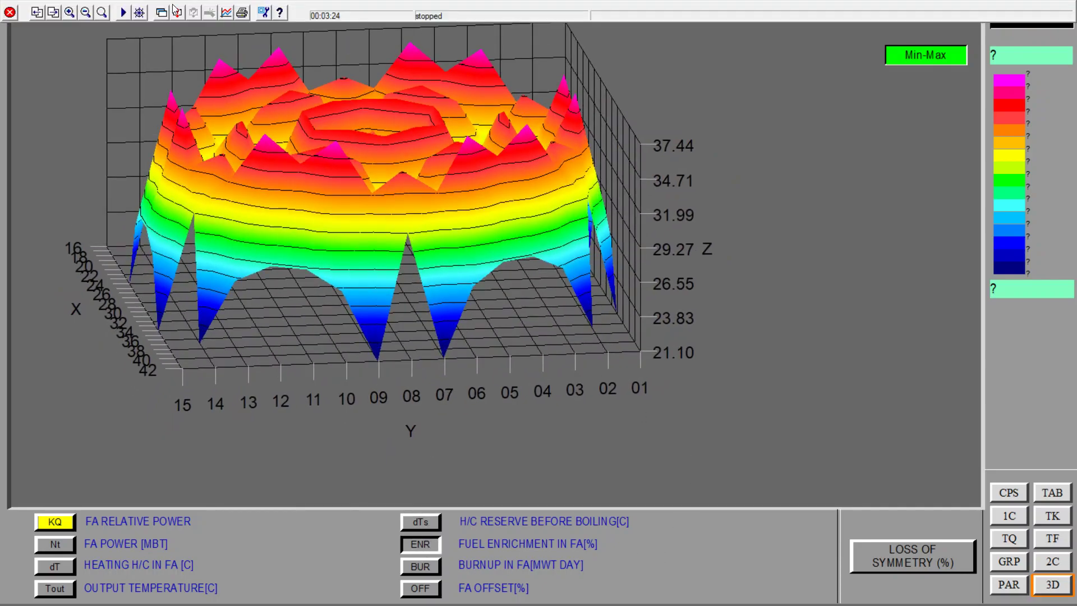
pyautogui.click(124, 13)
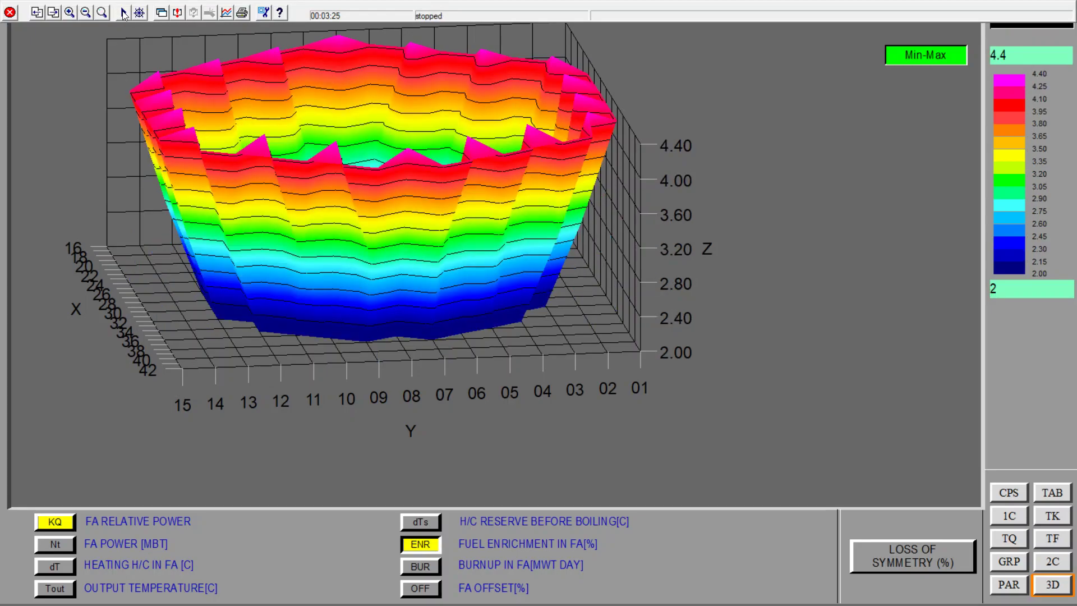
pyautogui.moveTo(547, 418); pyautogui.dragTo(606, 281)
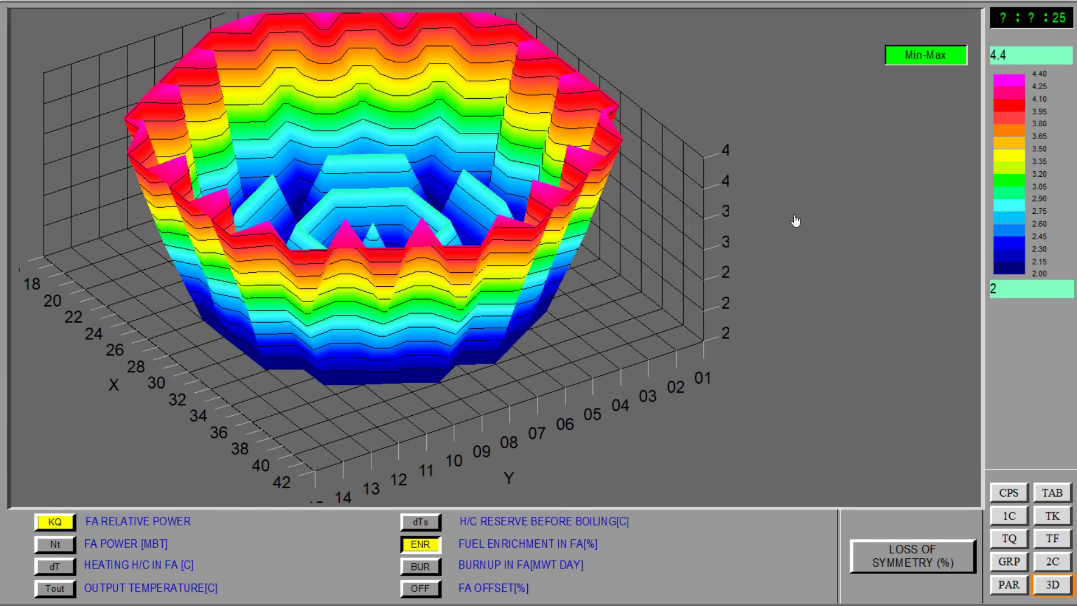
pyautogui.moveTo(667, 226); pyautogui.dragTo(634, 223)
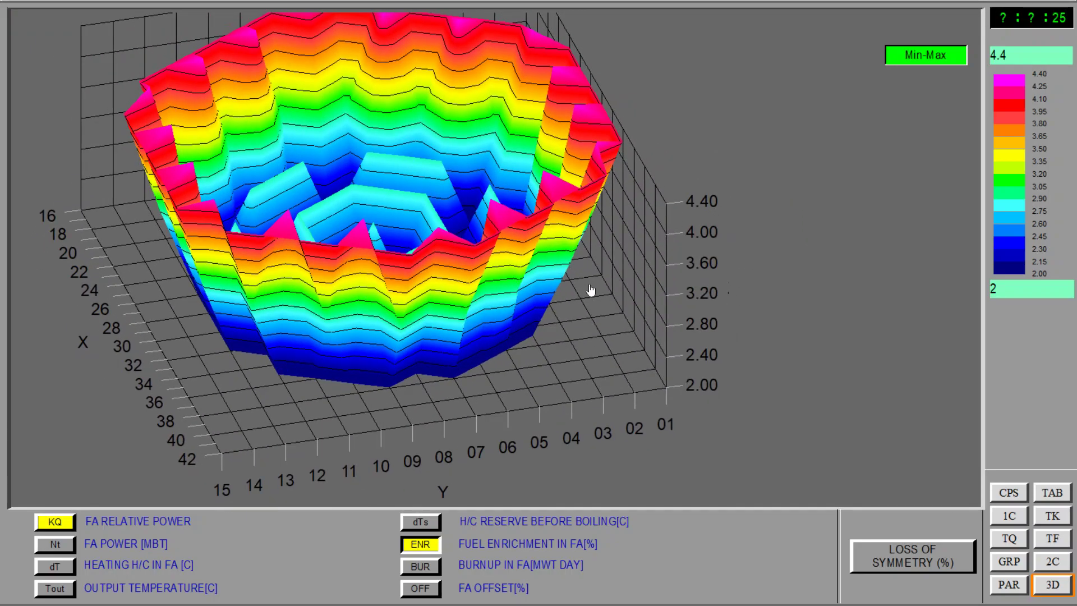
pyautogui.moveTo(589, 292); pyautogui.dragTo(432, 132)
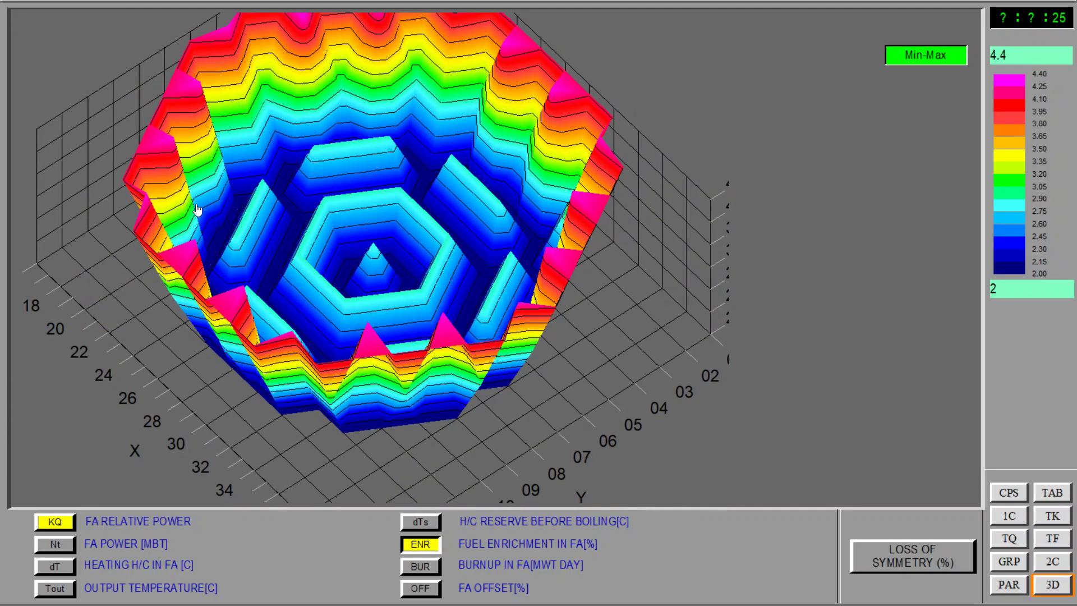
pyautogui.moveTo(194, 207); pyautogui.dragTo(577, 281)
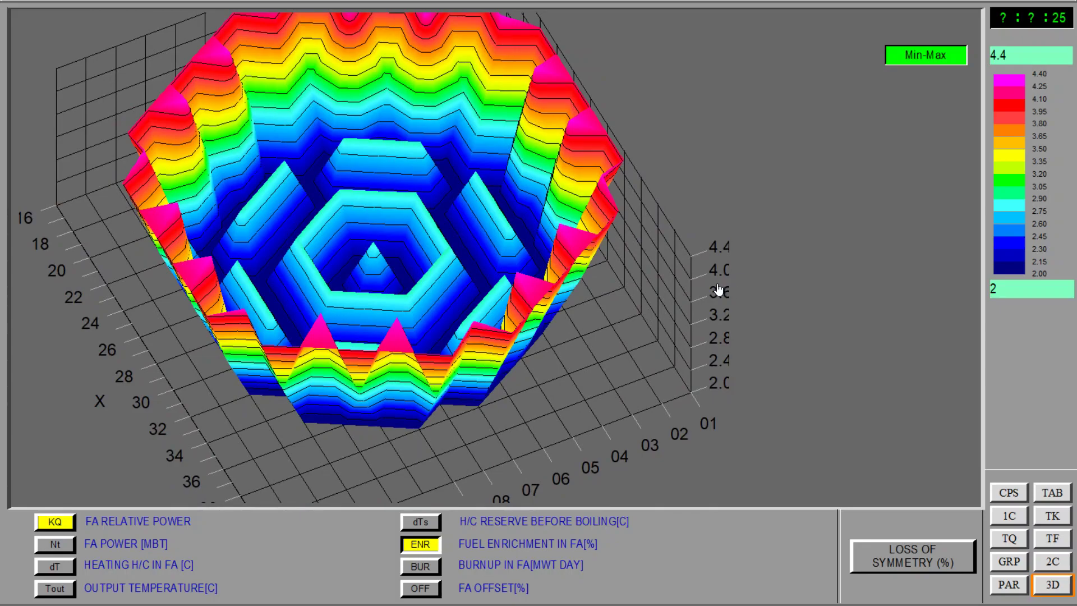
pyautogui.moveTo(675, 287); pyautogui.dragTo(766, 384)
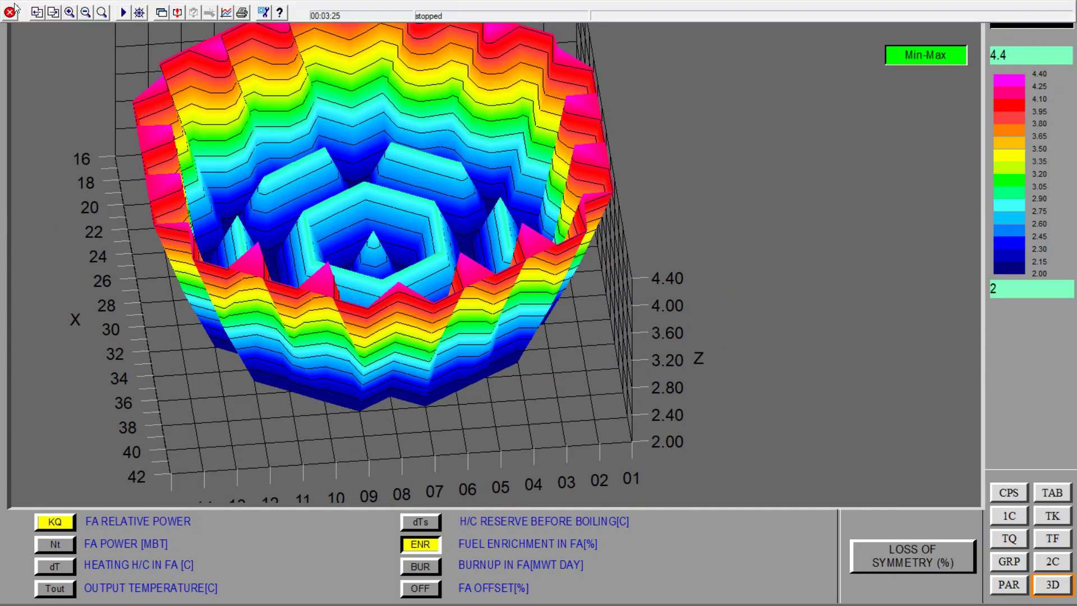
pyautogui.click(10, 12)
# - Confirm the exit, switch to fuel loading 5, and launch A02_burnup_5load
pyautogui.click(514, 357)
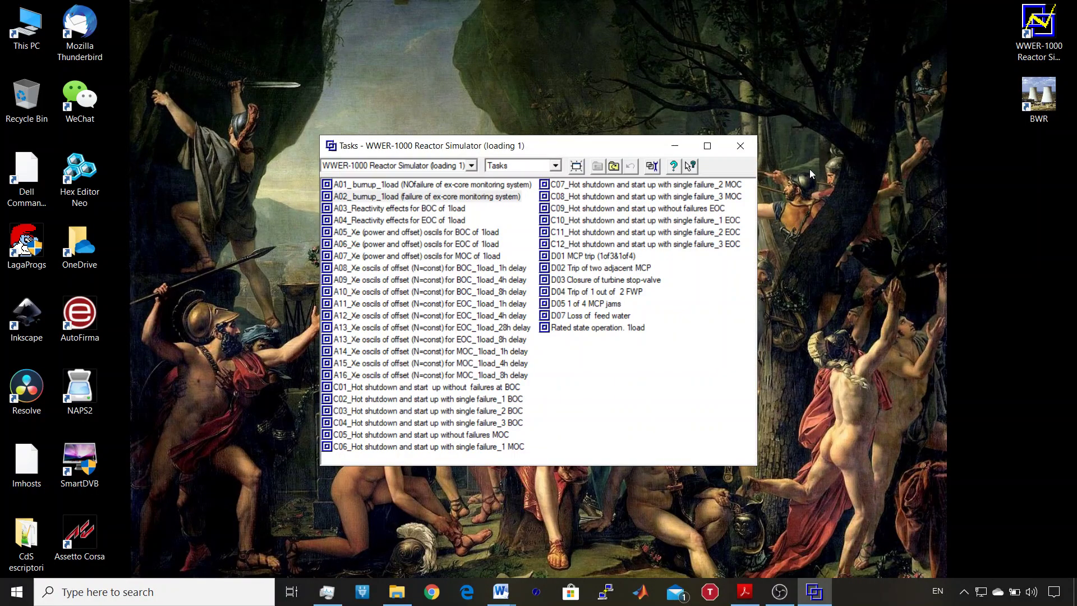
pyautogui.click(397, 165)
pyautogui.click(448, 189)
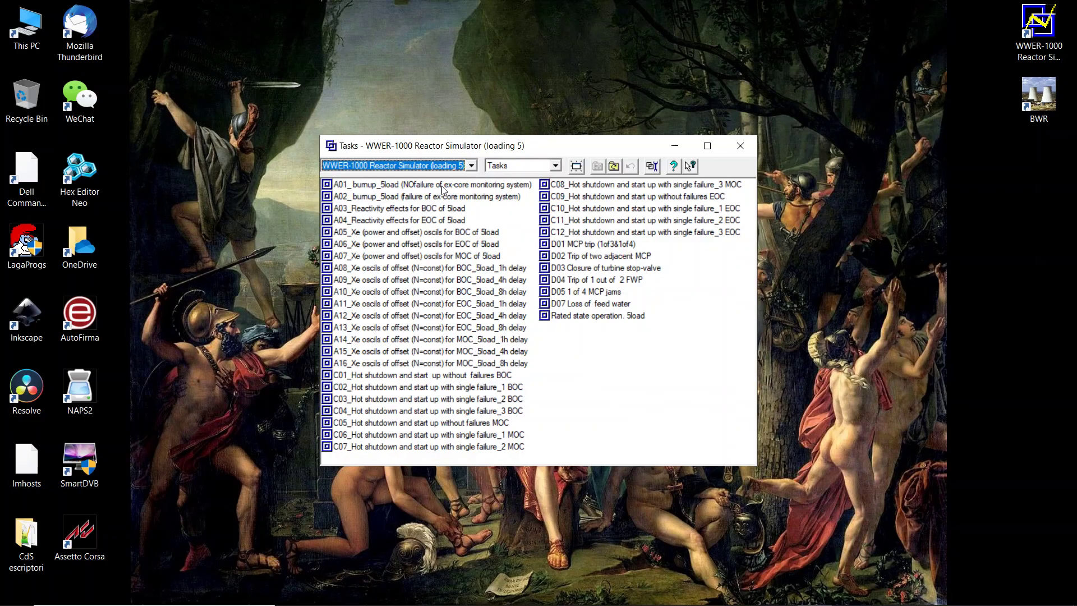
pyautogui.click(401, 197)
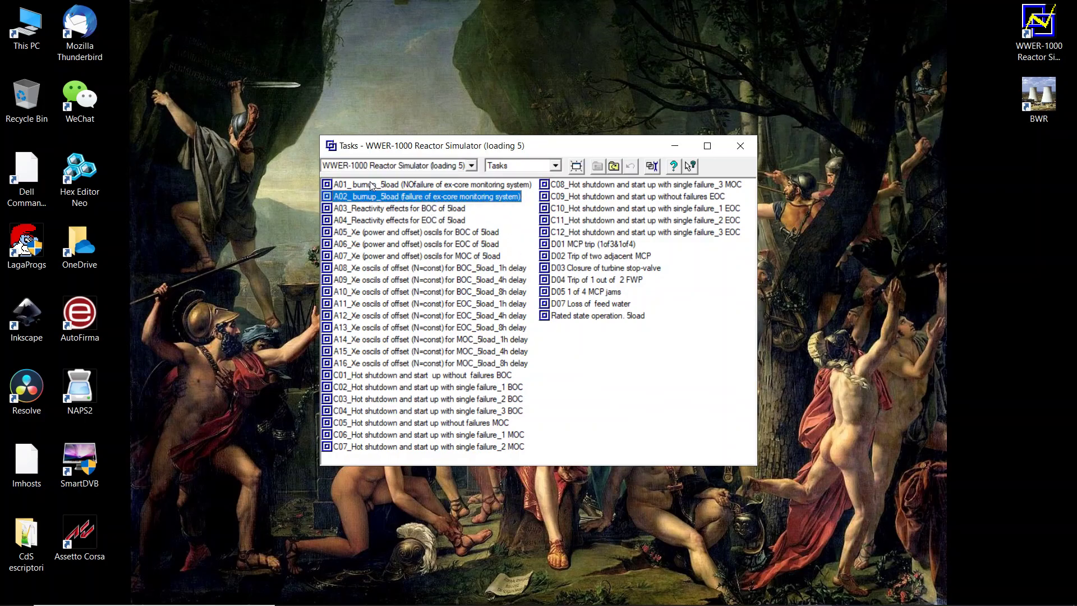
pyautogui.doubleClick(455, 198)
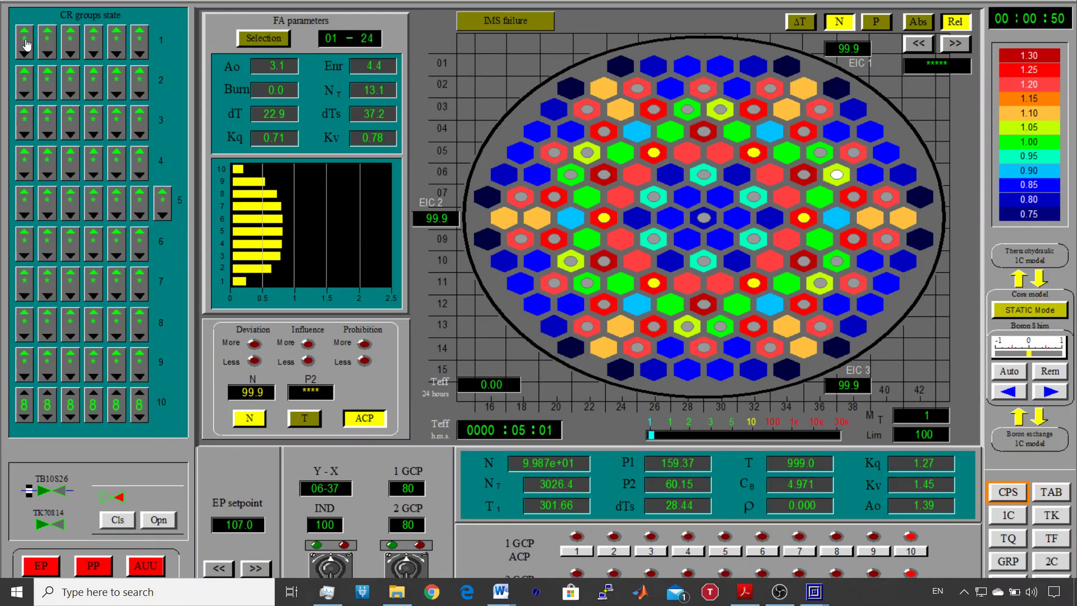
# - Start the loading-5 run and plot fuel enrichment in the 3D core view
pyautogui.click(123, 12)
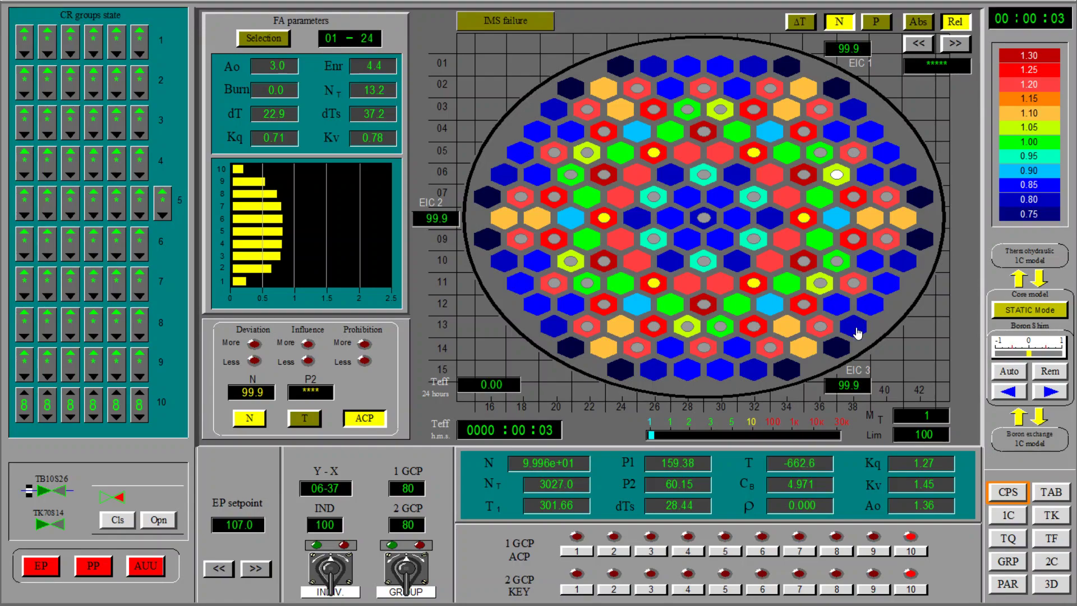
pyautogui.click(1051, 585)
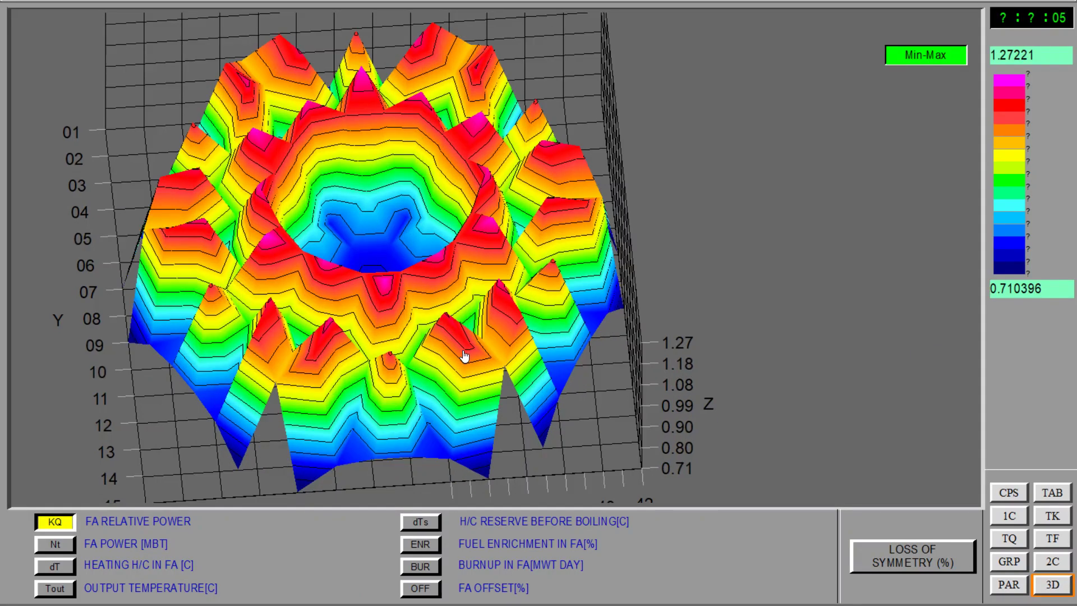
pyautogui.click(420, 544)
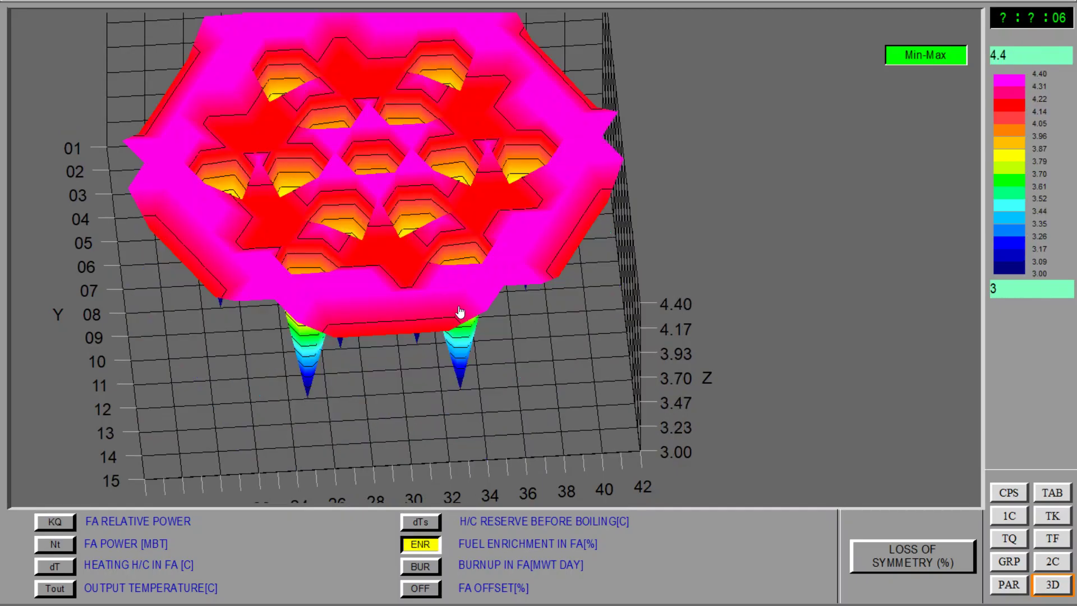
# - Rotate the enrichment surface to top-down, side, front and oblique views, then return to the core map
pyautogui.moveTo(549, 187); pyautogui.dragTo(522, 286)
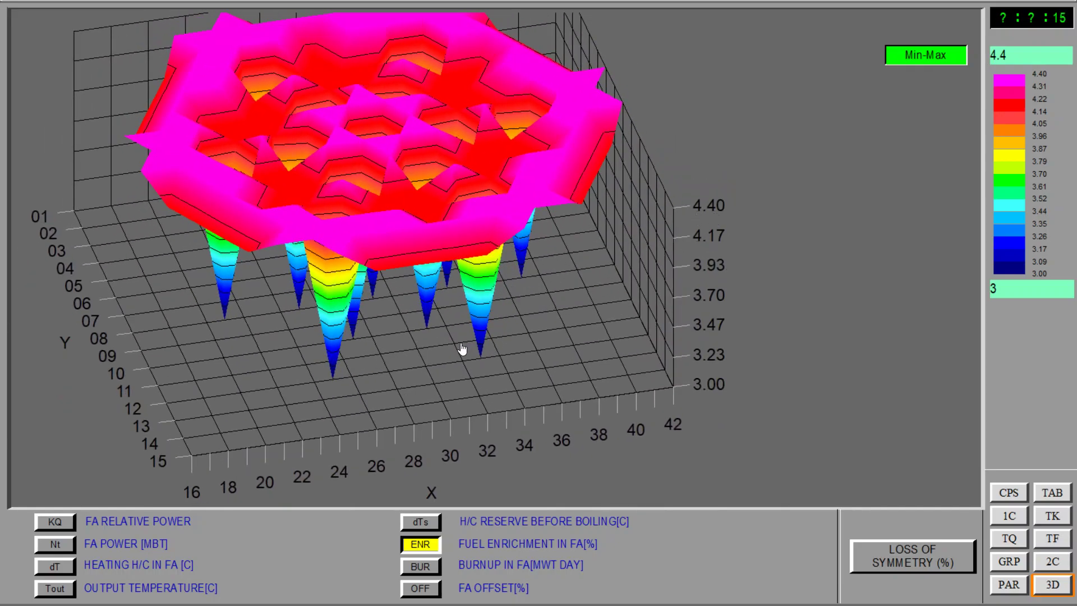
pyautogui.moveTo(462, 352); pyautogui.dragTo(449, 251)
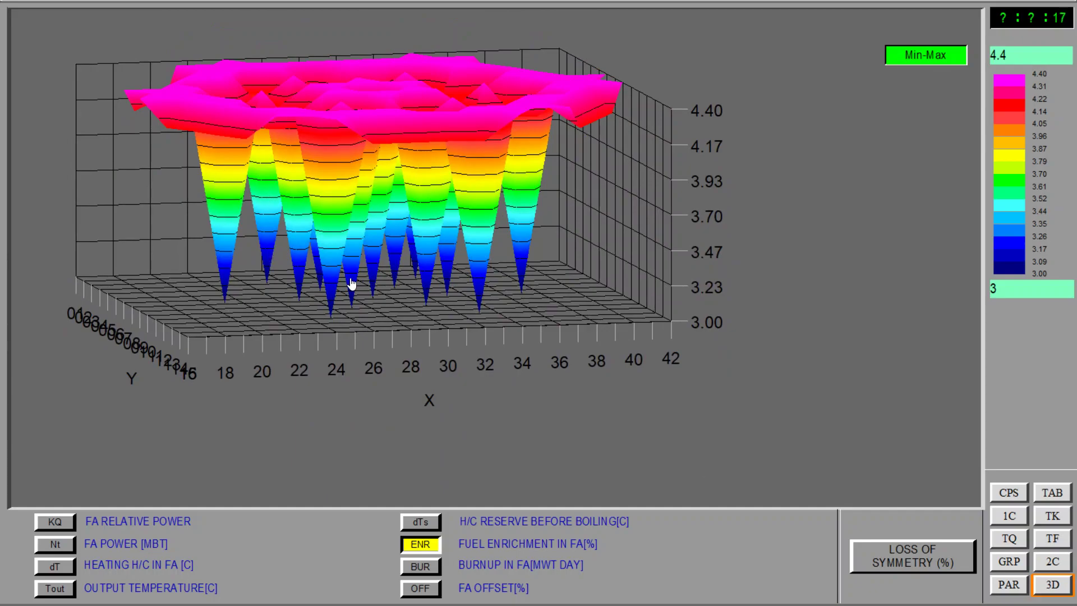
pyautogui.moveTo(542, 302); pyautogui.dragTo(534, 299)
pyautogui.moveTo(537, 227); pyautogui.dragTo(623, 282)
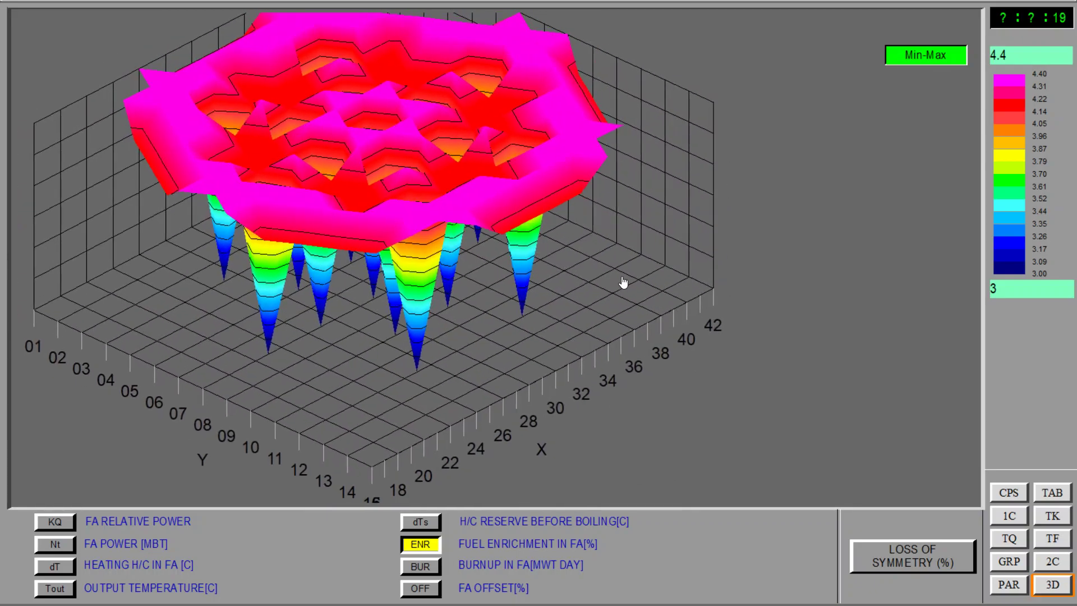
pyautogui.click(1008, 494)
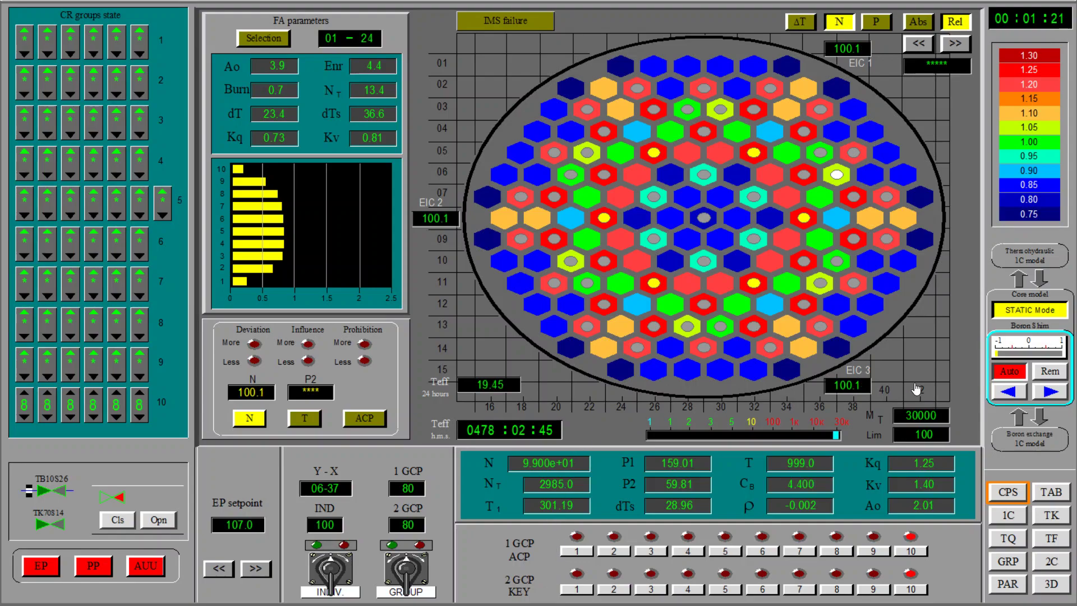
# - Block the PP-2 preventive protection in the protection signals table and return to the core map
pyautogui.click(1054, 496)
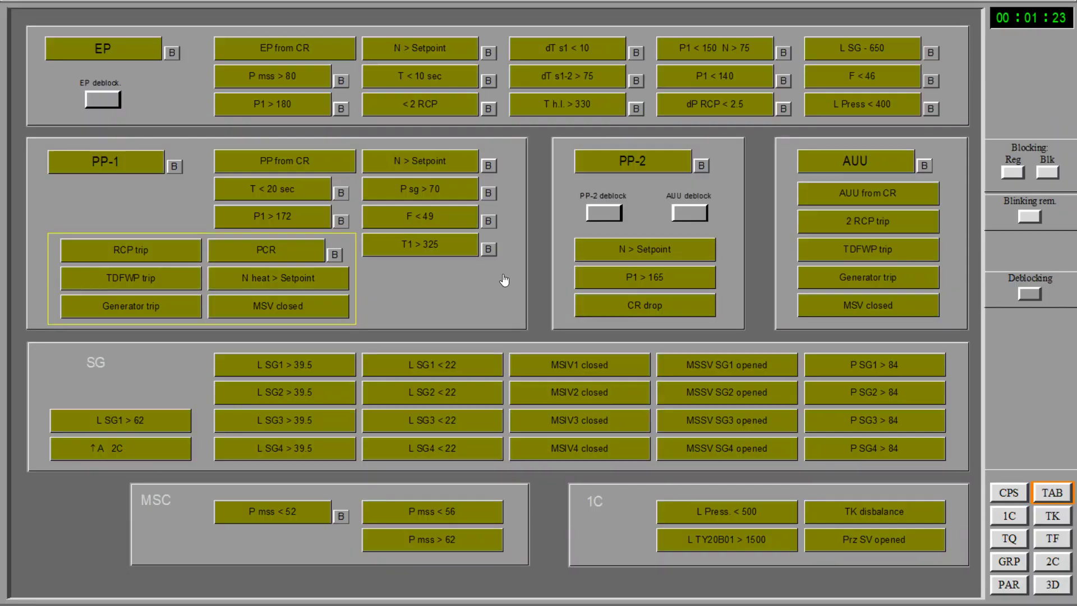
pyautogui.click(1008, 495)
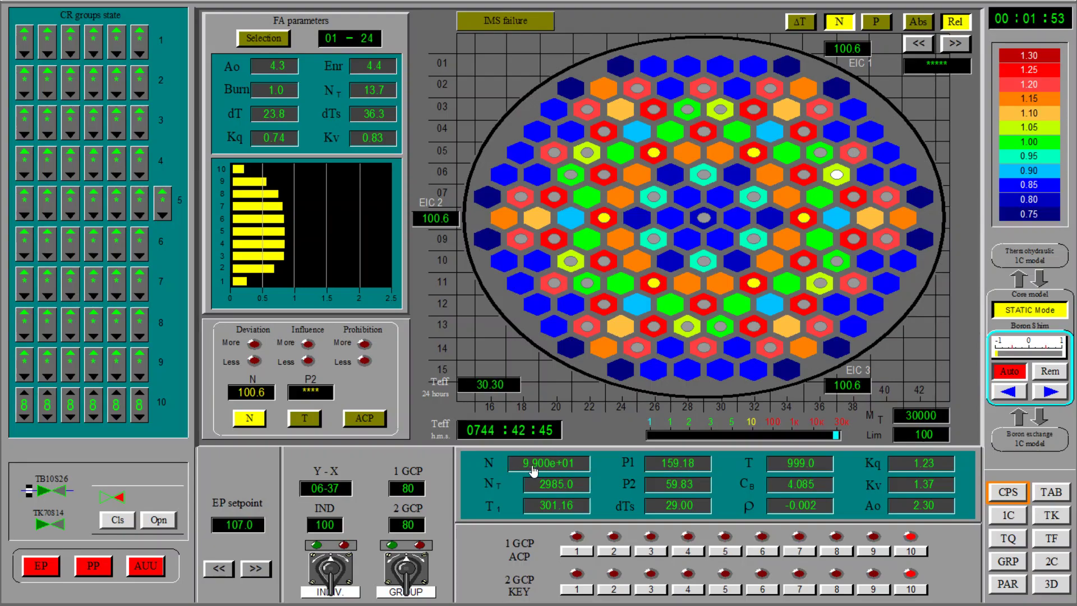
pyautogui.click(1060, 492)
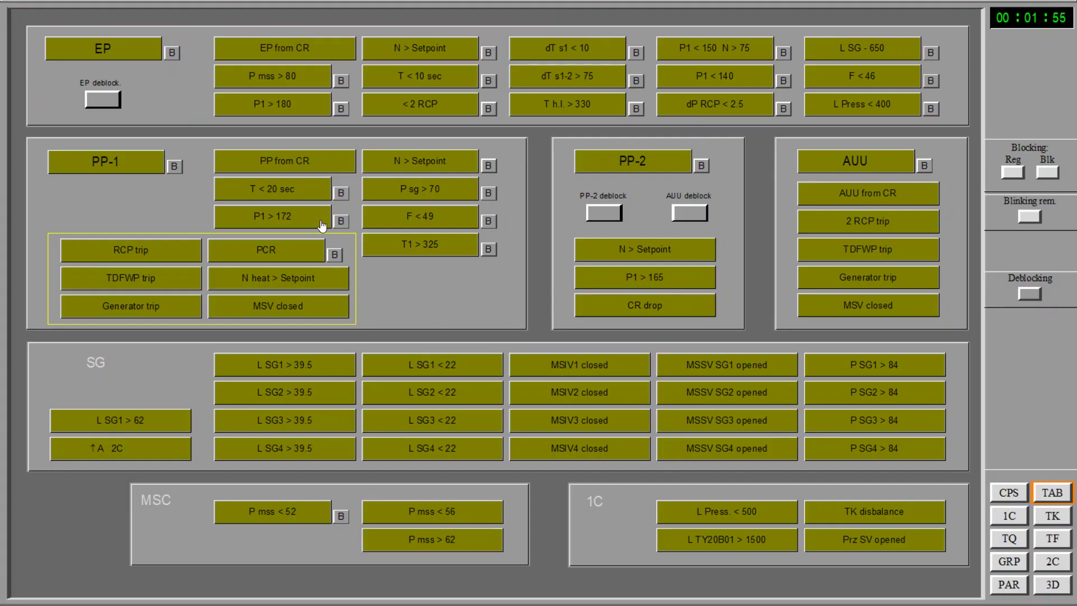
pyautogui.click(702, 167)
pyautogui.click(1009, 493)
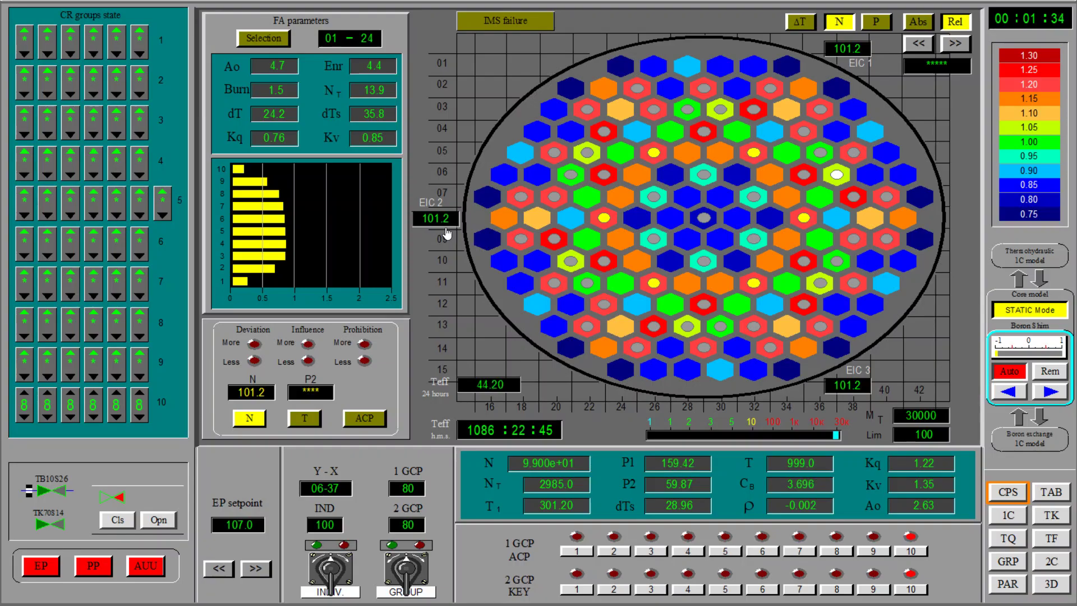
# - Open the trend graphs and scale the cyan TV30Q01 curve by limits to 3.6–5
pyautogui.click(1013, 568)
pyautogui.click(47, 216)
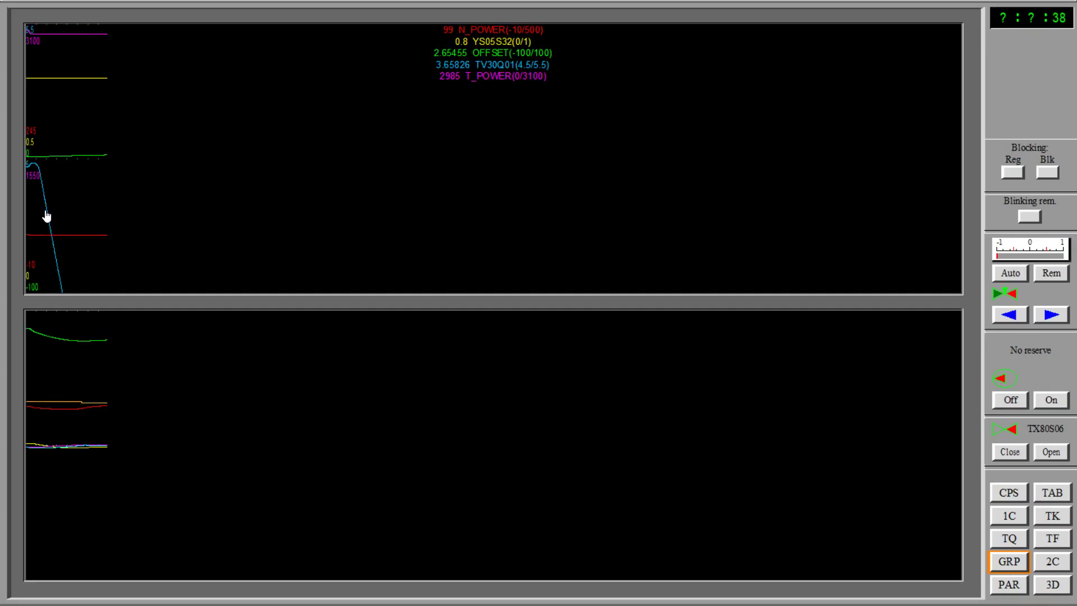
pyautogui.rightClick(47, 215)
pyautogui.moveTo(99, 300)
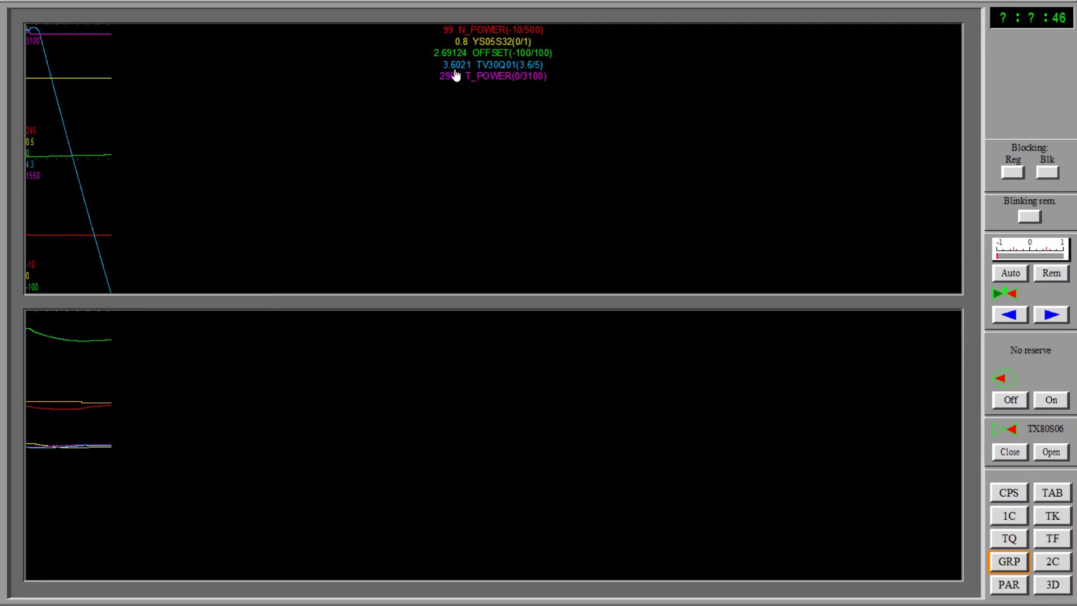
# - Block the PP-1 N > Setpoint protection signal in the CPS signals table, then return to the core map
pyautogui.click(1012, 497)
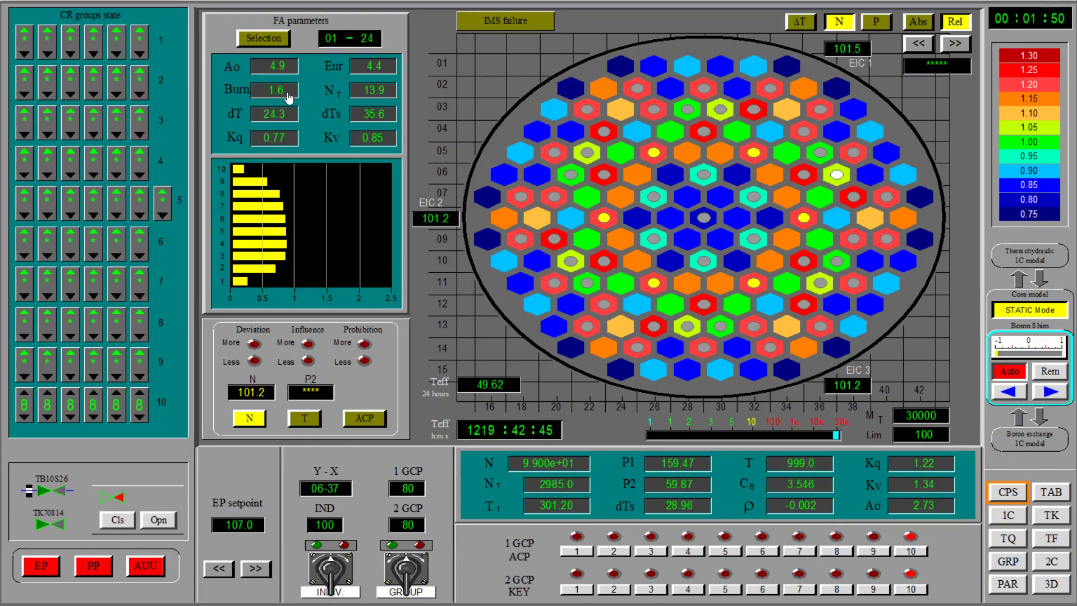
pyautogui.moveTo(290, 97)
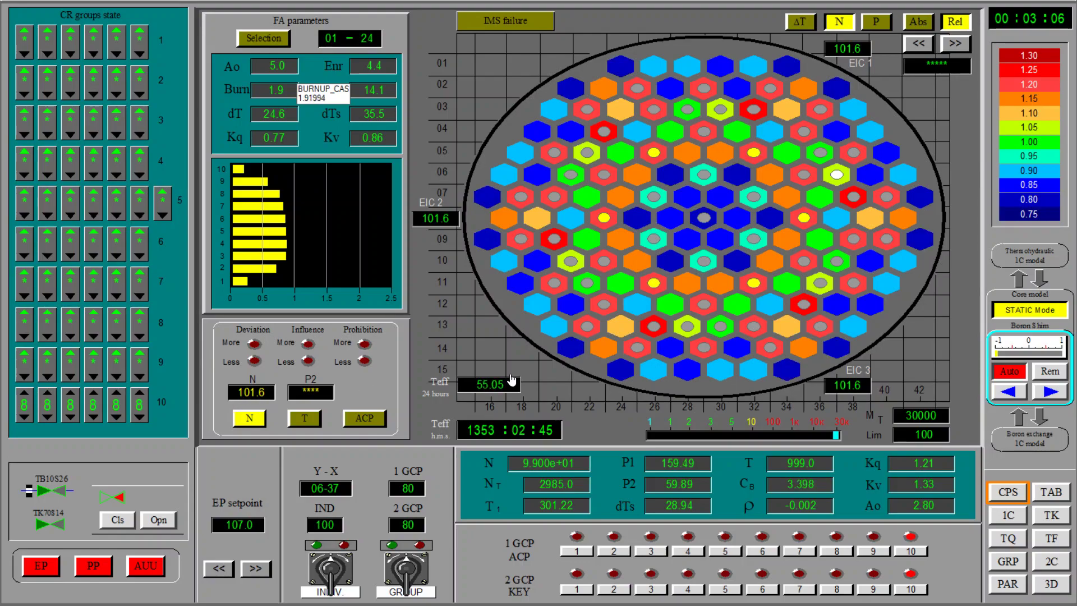
pyautogui.click(1044, 497)
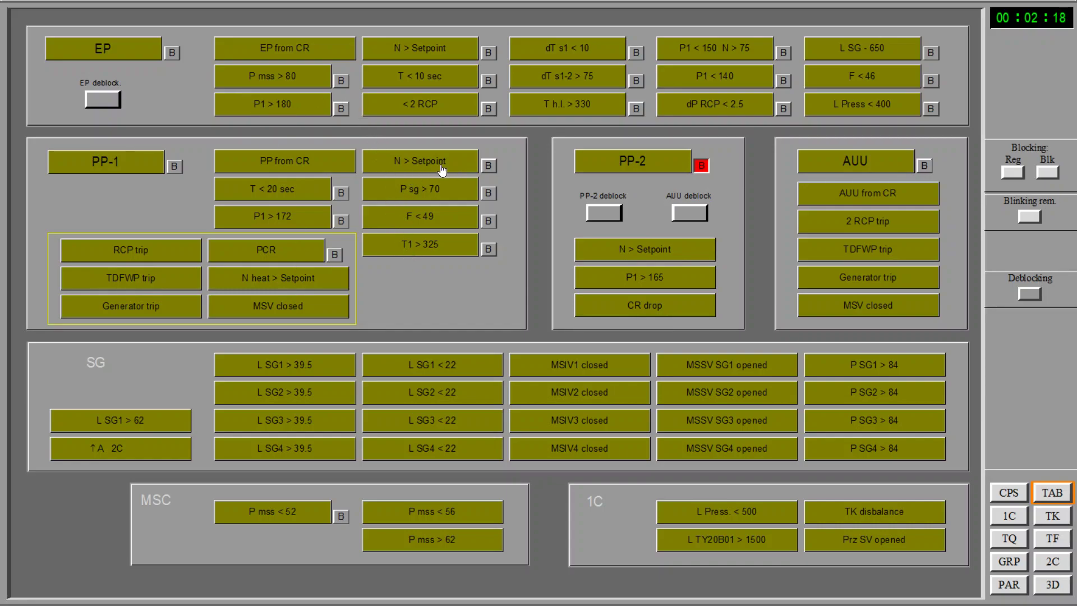
pyautogui.click(489, 168)
pyautogui.click(1015, 494)
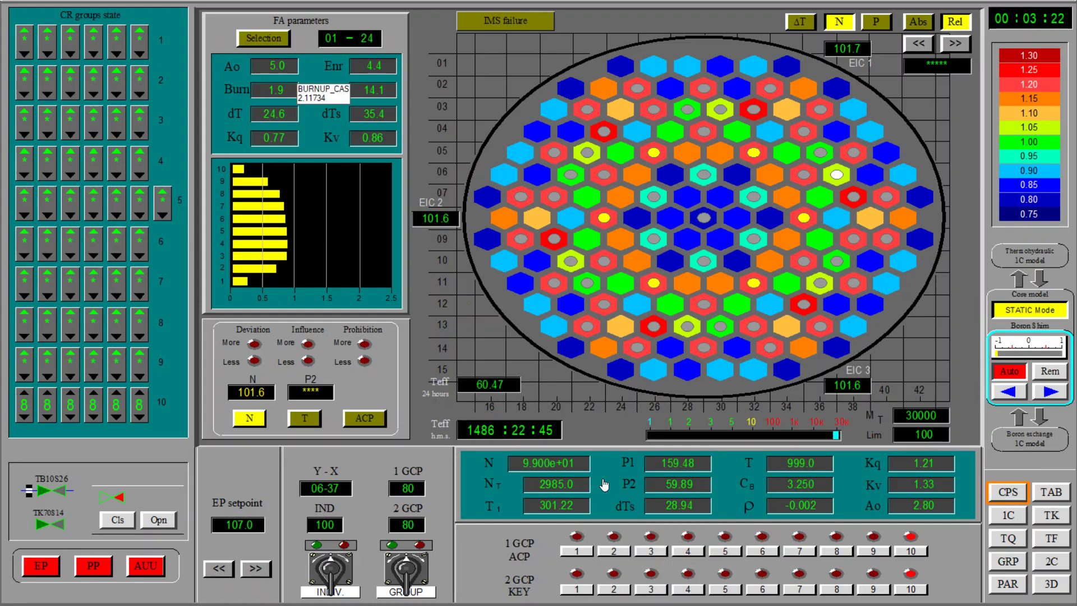
# - Stop the simulation, holding loading-5 burnup at about 1509 effective hours with boron 3.223
pyautogui.moveTo(155, 7)
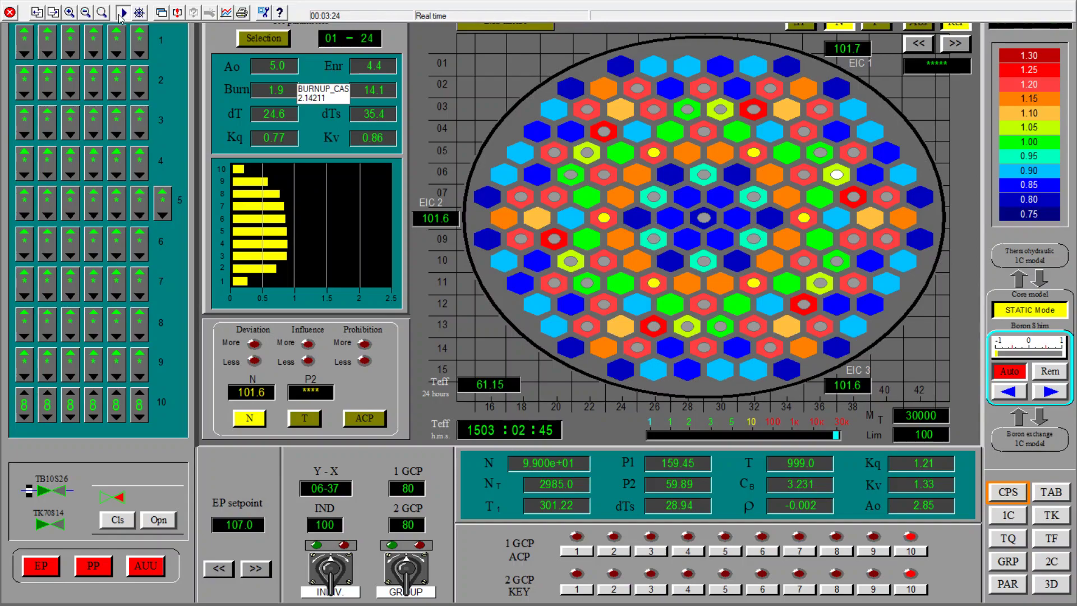
pyautogui.click(124, 17)
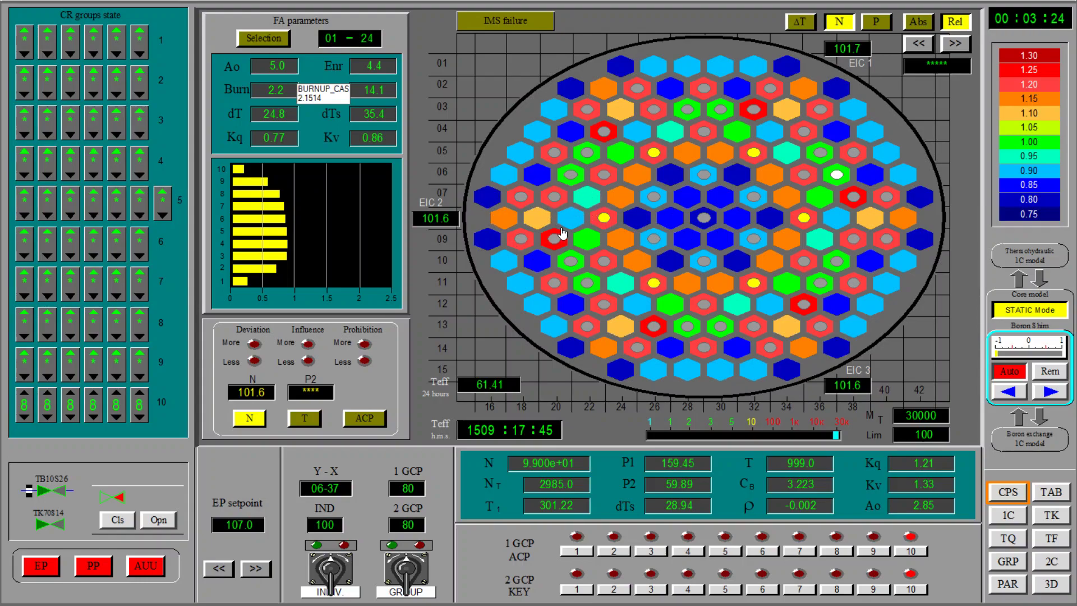
# - Show the loading-5 fuel enrichment 3D surface (3.00–4.40) and rotate it to top, front and underside views
pyautogui.click(1049, 583)
pyautogui.moveTo(502, 250); pyautogui.dragTo(532, 174)
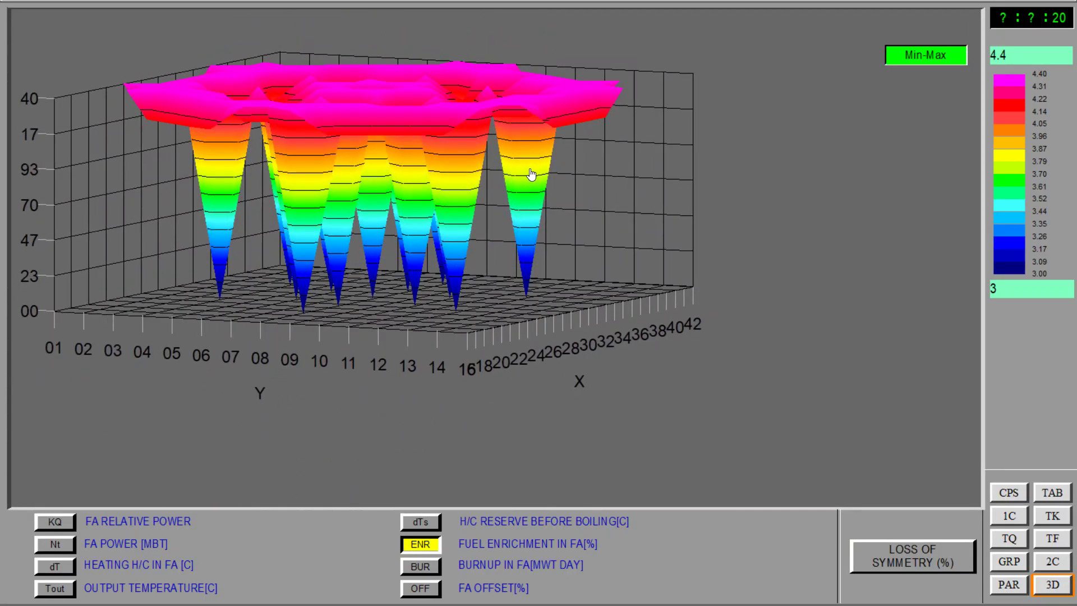
pyautogui.moveTo(445, 144); pyautogui.dragTo(428, 273)
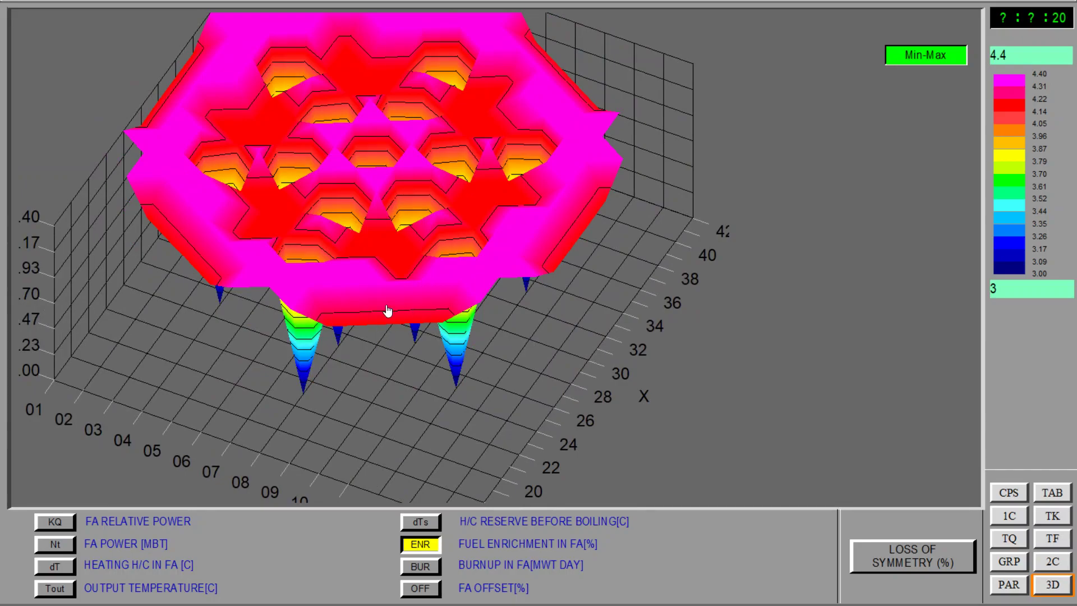
pyautogui.moveTo(387, 310); pyautogui.dragTo(269, 267)
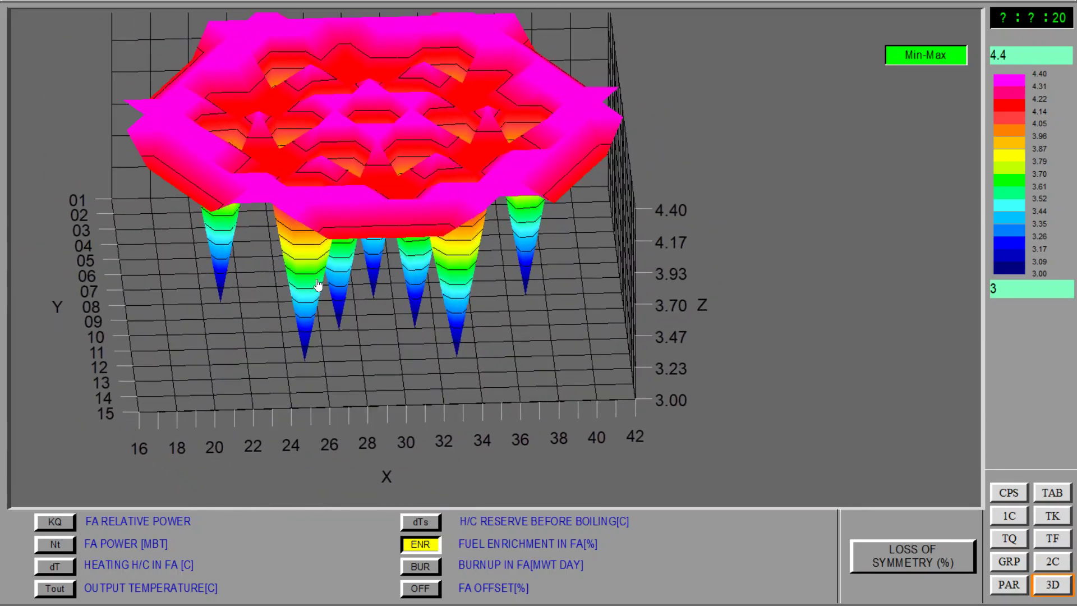
pyautogui.moveTo(335, 238); pyautogui.dragTo(350, 118)
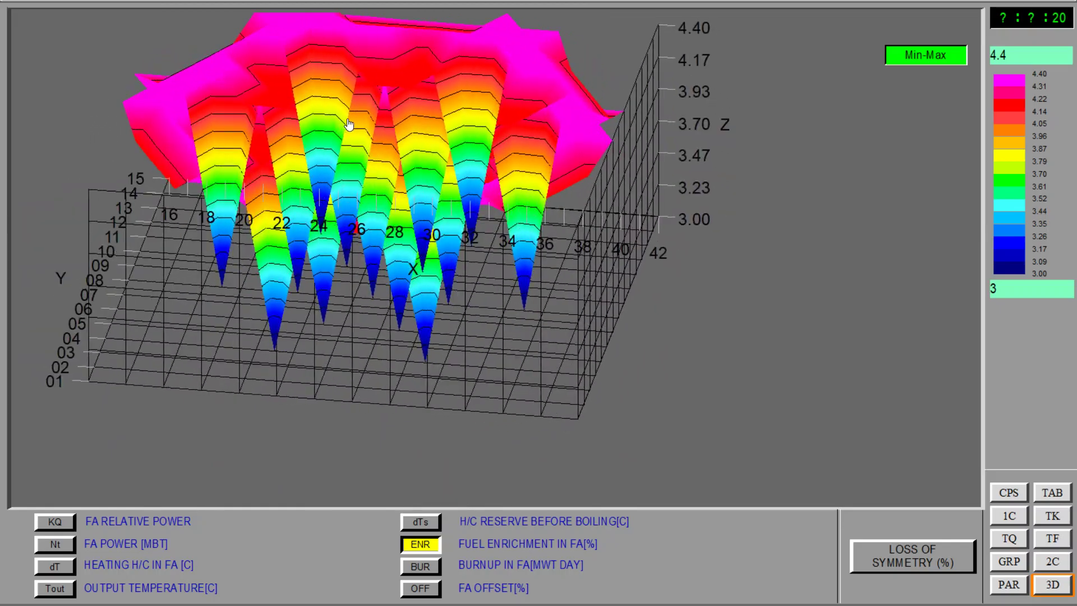
# - Compare in-core N_POWER 99 with ex-core EIC 101.6 on the core map, then exit the simulator
pyautogui.click(1015, 495)
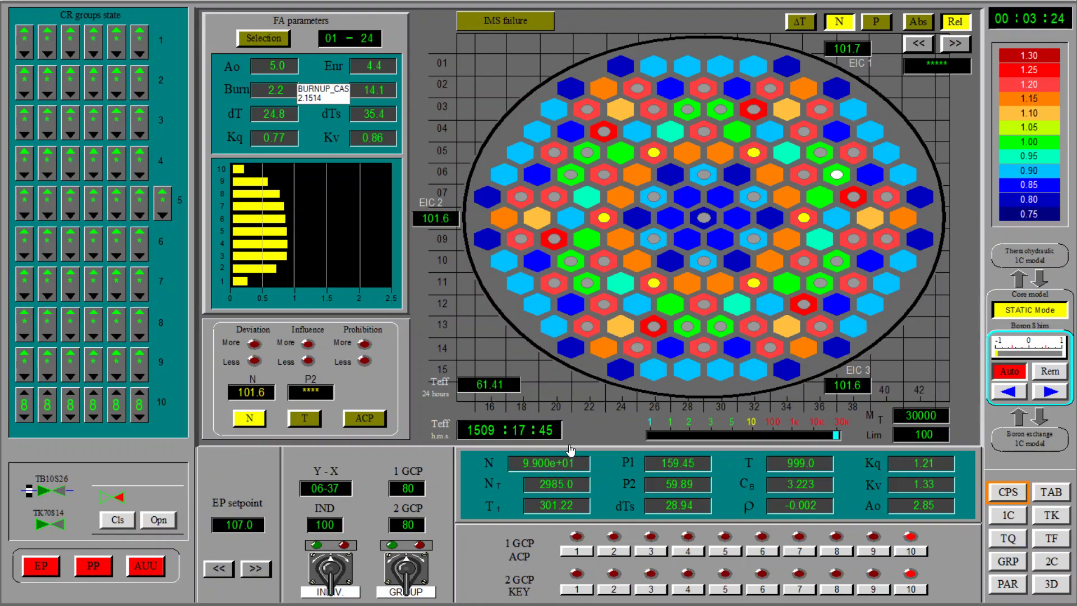
pyautogui.moveTo(570, 469)
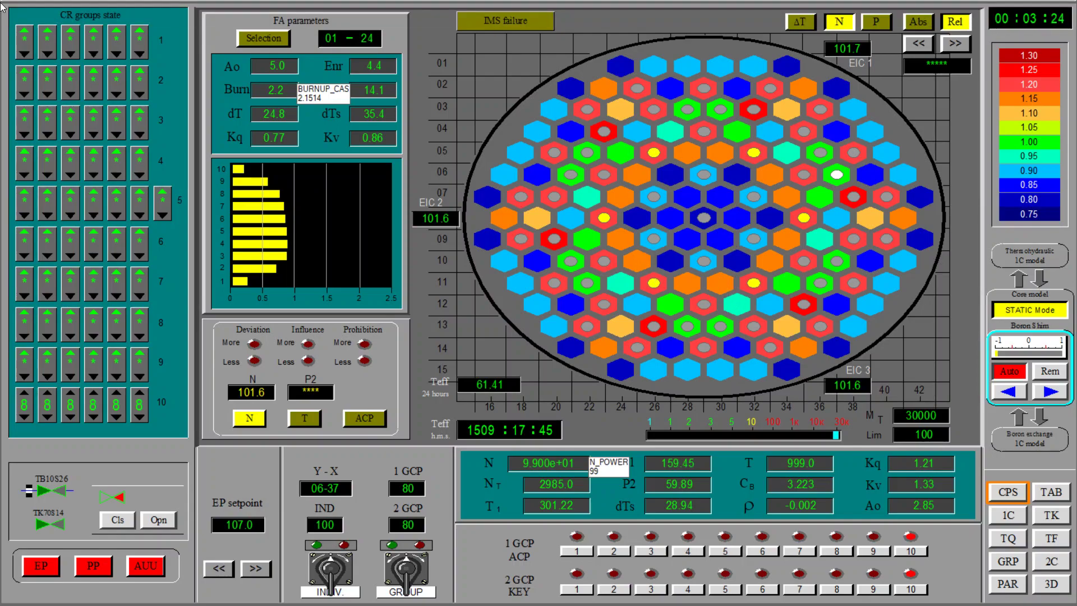
pyautogui.press('Escape')
pyautogui.click(530, 359)
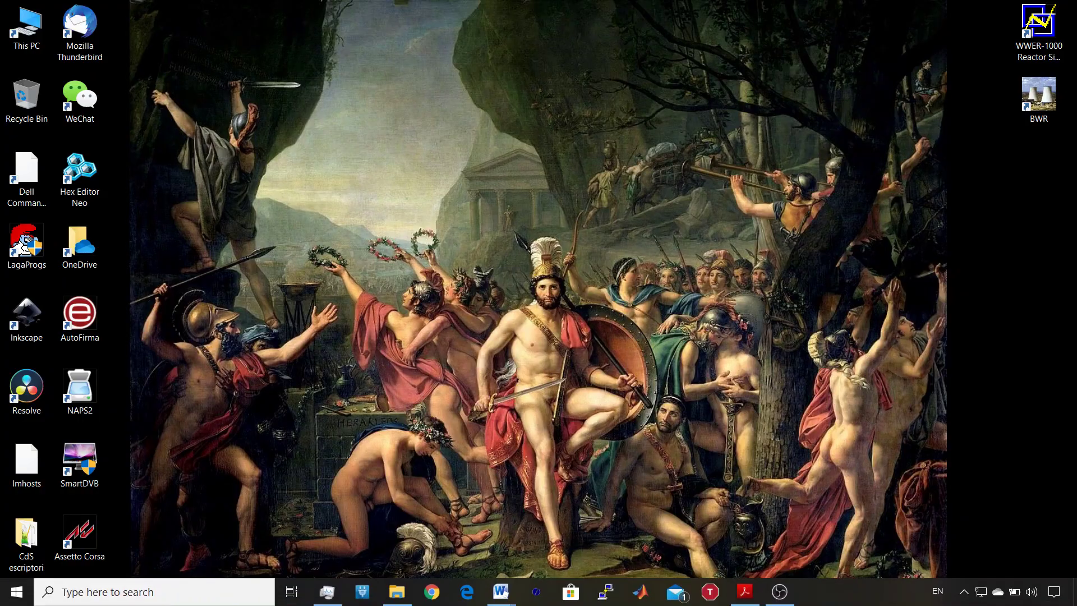
pyautogui.click(782, 592)
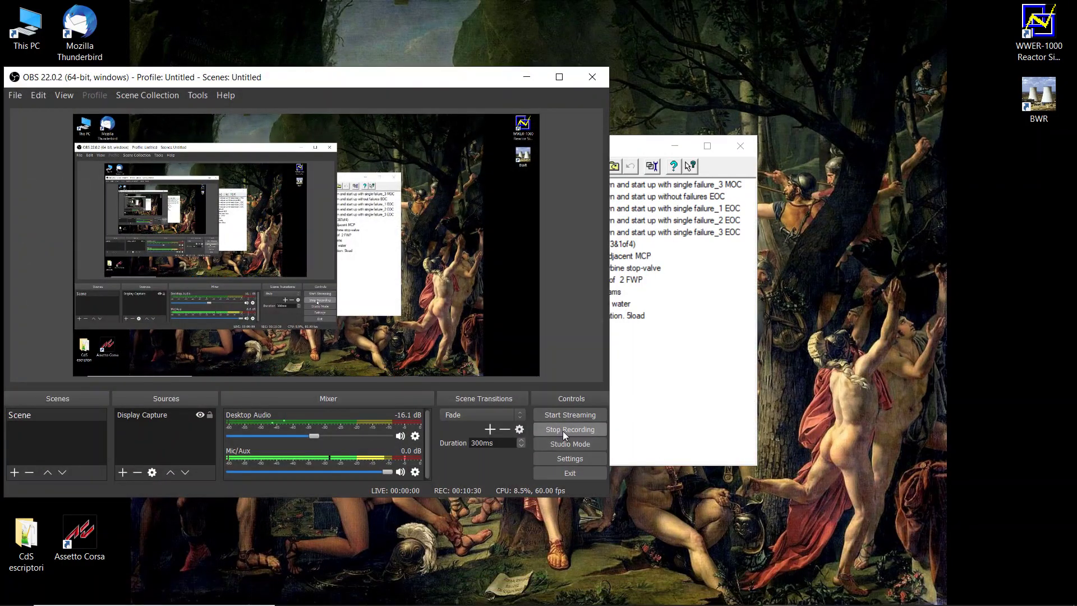